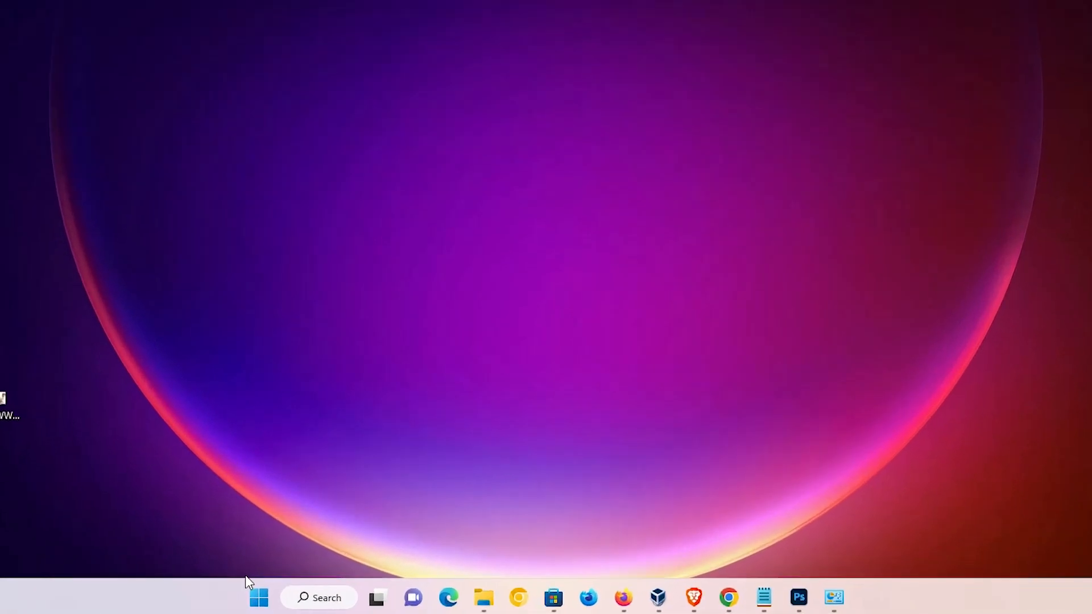
Reach Power Options in Control Panel via a Start menu search.
{"action": "left_click", "coordinate": [256, 597]}
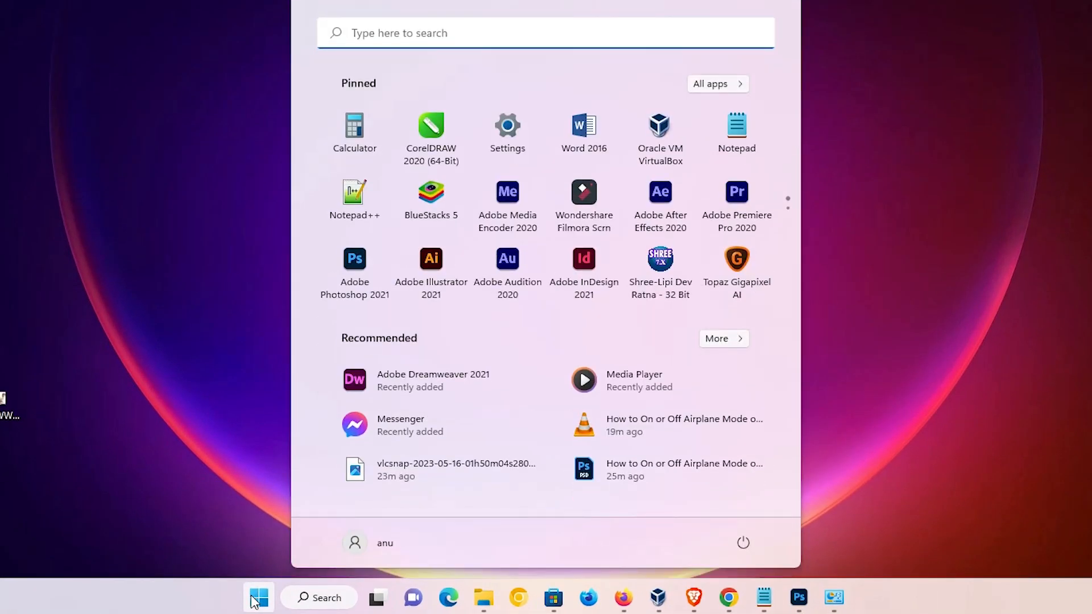
{"action": "type", "text": "co"}
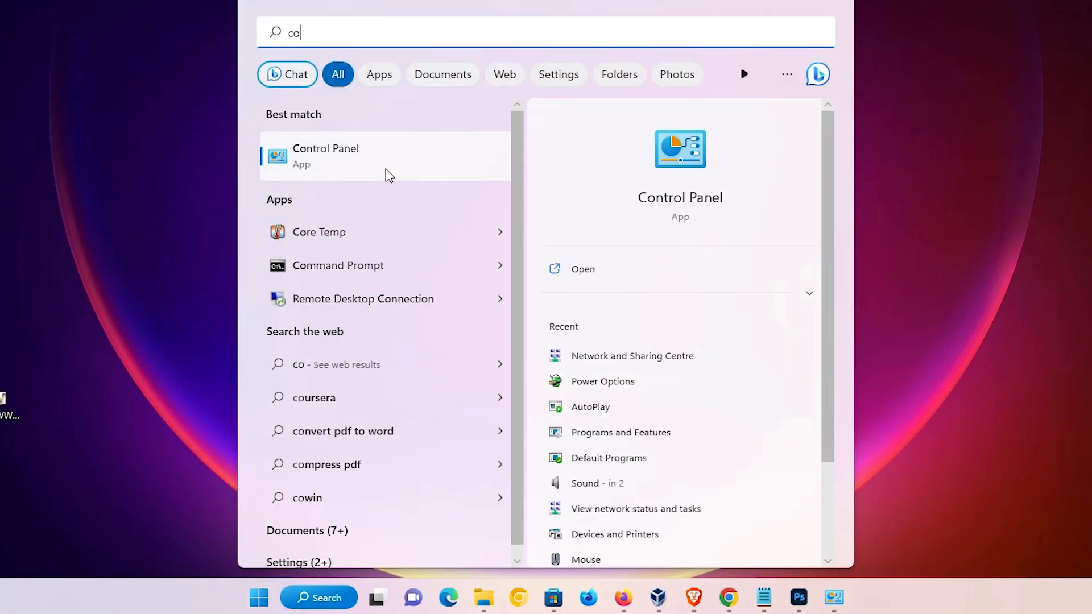
{"action": "left_click", "coordinate": [387, 162]}
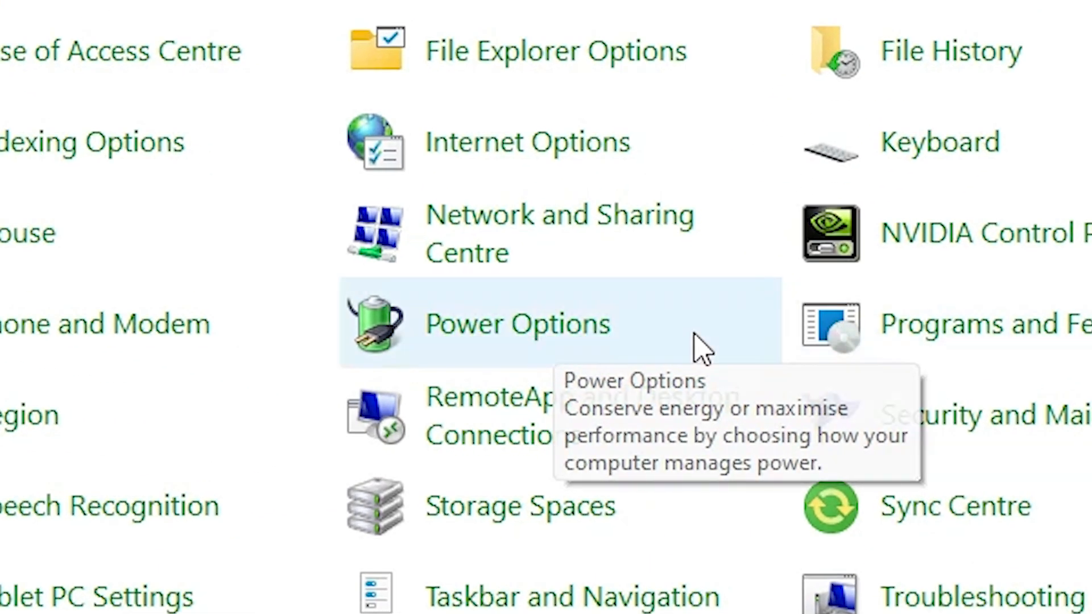
{"action": "left_click", "coordinate": [529, 324]}
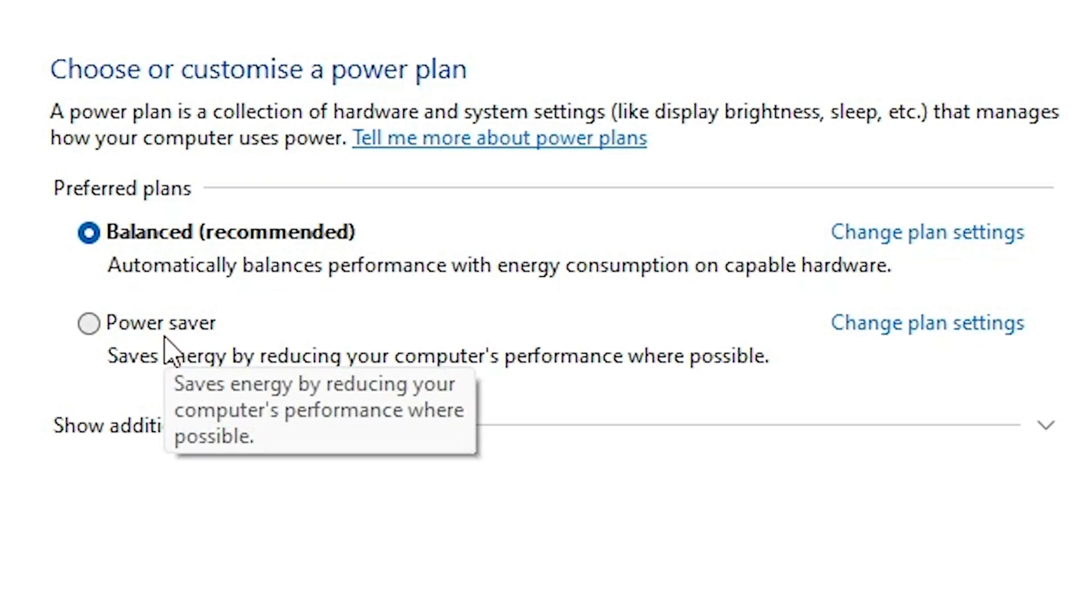
Bring up the Balanced plan's settings and its advanced power settings dialog.
{"action": "left_click", "coordinate": [968, 243]}
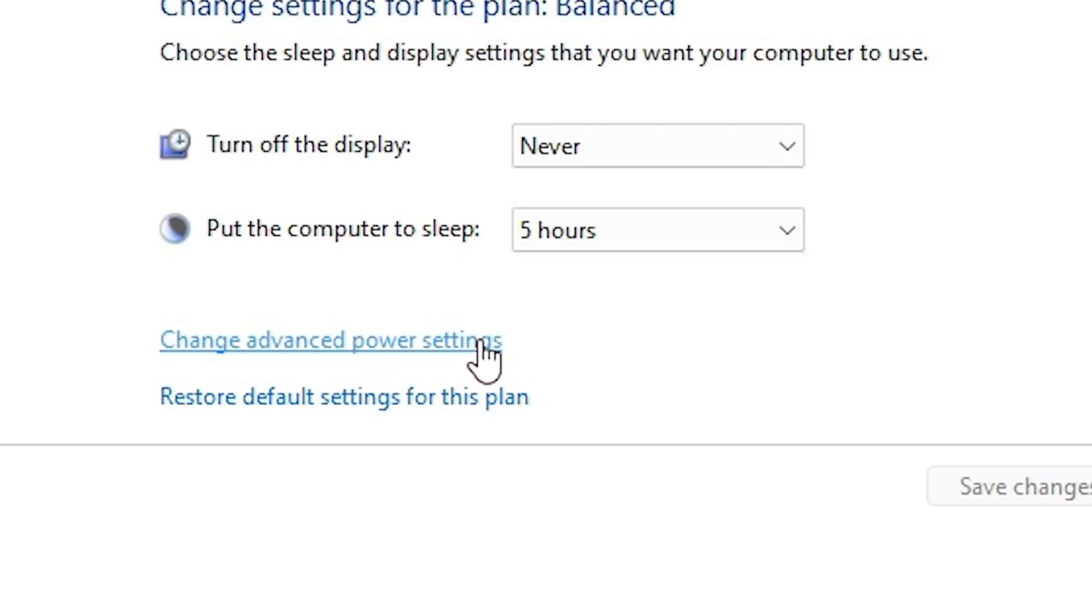
{"action": "left_click", "coordinate": [487, 352]}
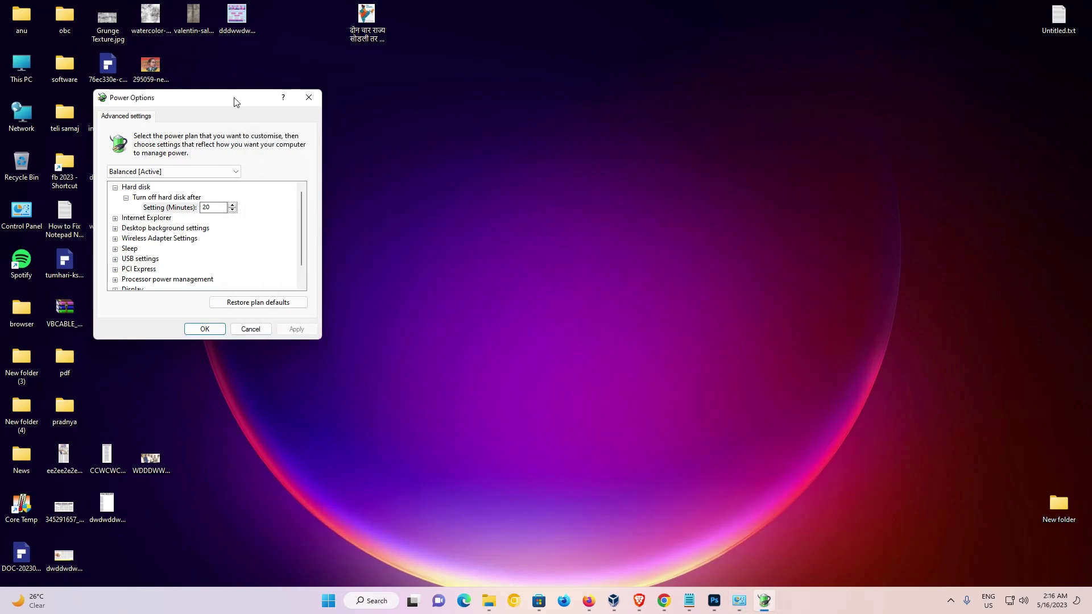
Set Desktop background settings > Slide show to Available, apply and confirm the change.
{"action": "left_click_drag", "start_coordinate": [236, 101], "coordinate": [559, 162]}
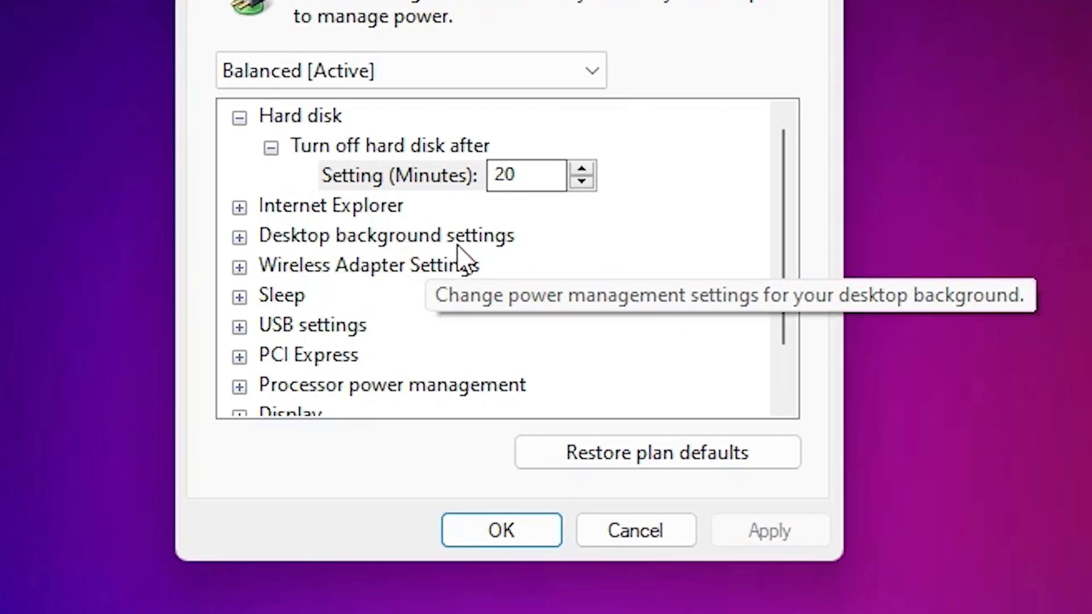
{"action": "left_click", "coordinate": [240, 237]}
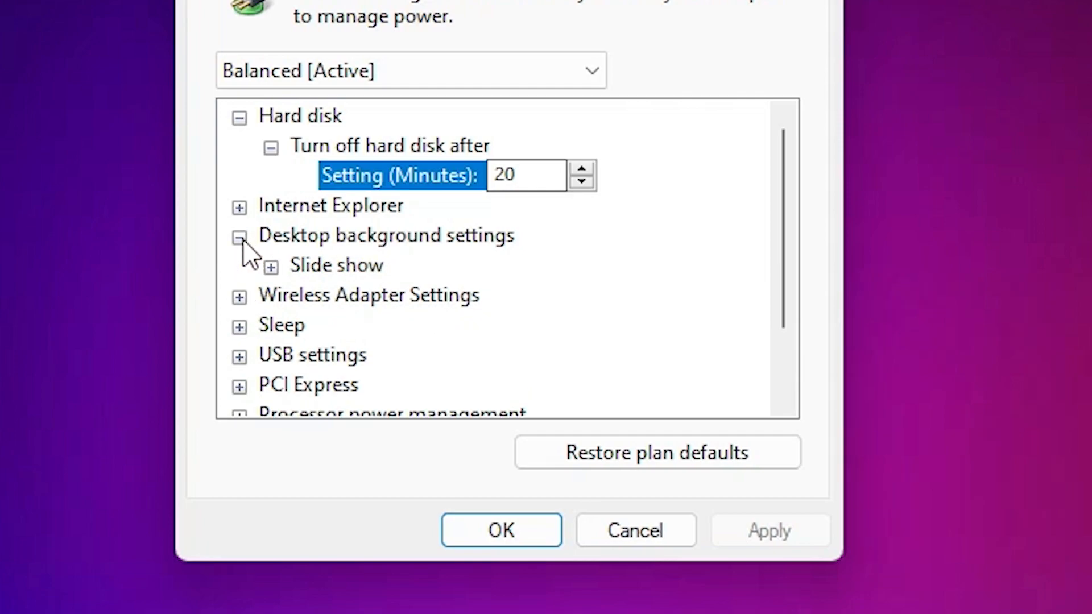
{"action": "left_click", "coordinate": [272, 267]}
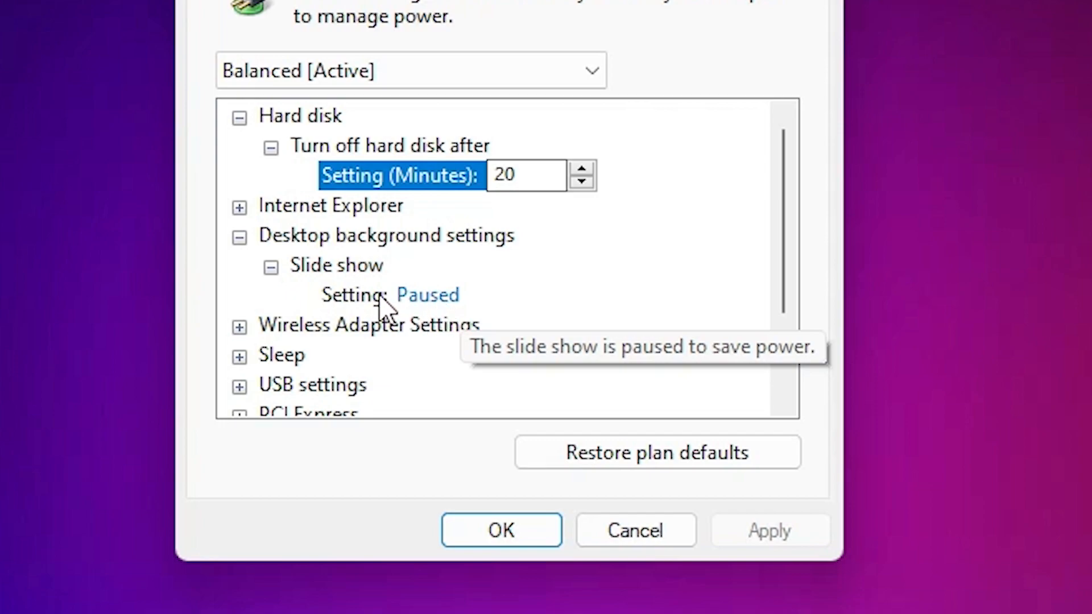
{"action": "left_click", "coordinate": [459, 309]}
{"action": "left_click", "coordinate": [516, 296]}
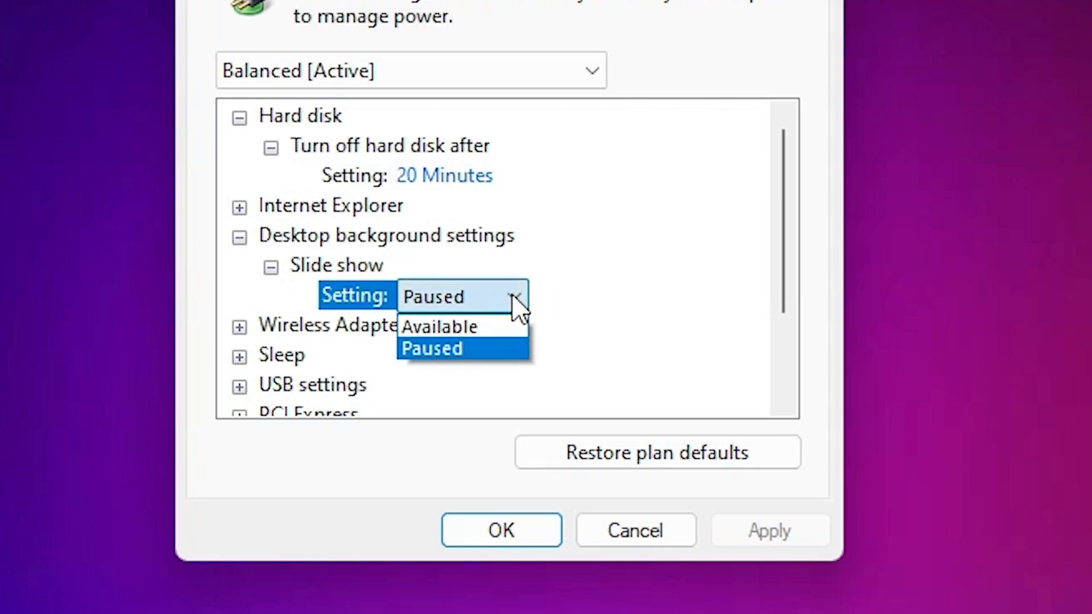
{"action": "left_click", "coordinate": [481, 336]}
{"action": "left_click", "coordinate": [770, 529]}
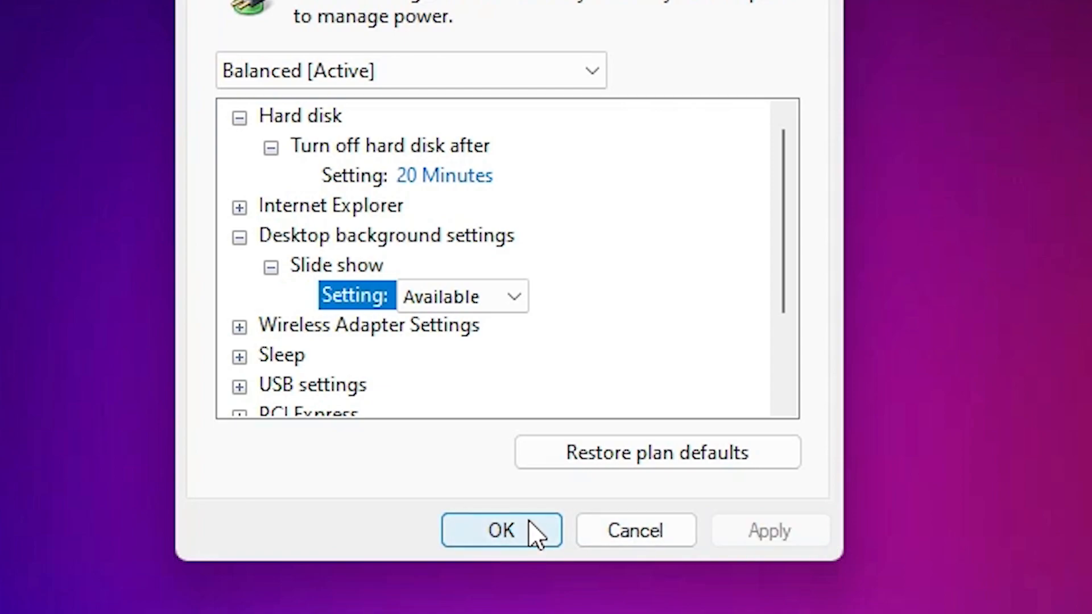
{"action": "left_click", "coordinate": [502, 530]}
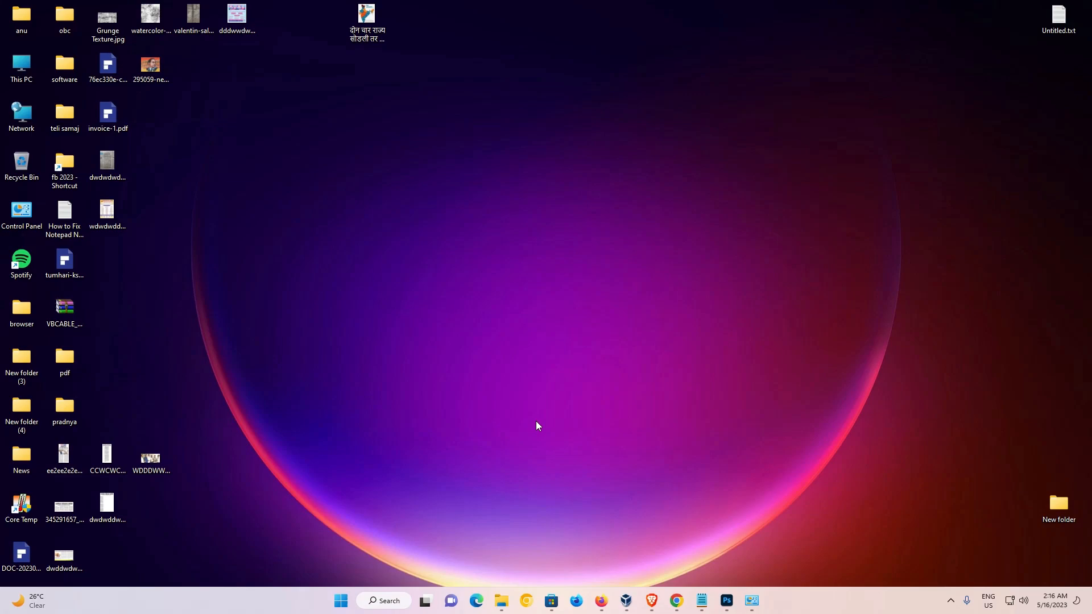
Launch the Settings app from a Start search for 'se'.
{"action": "key", "text": "super"}
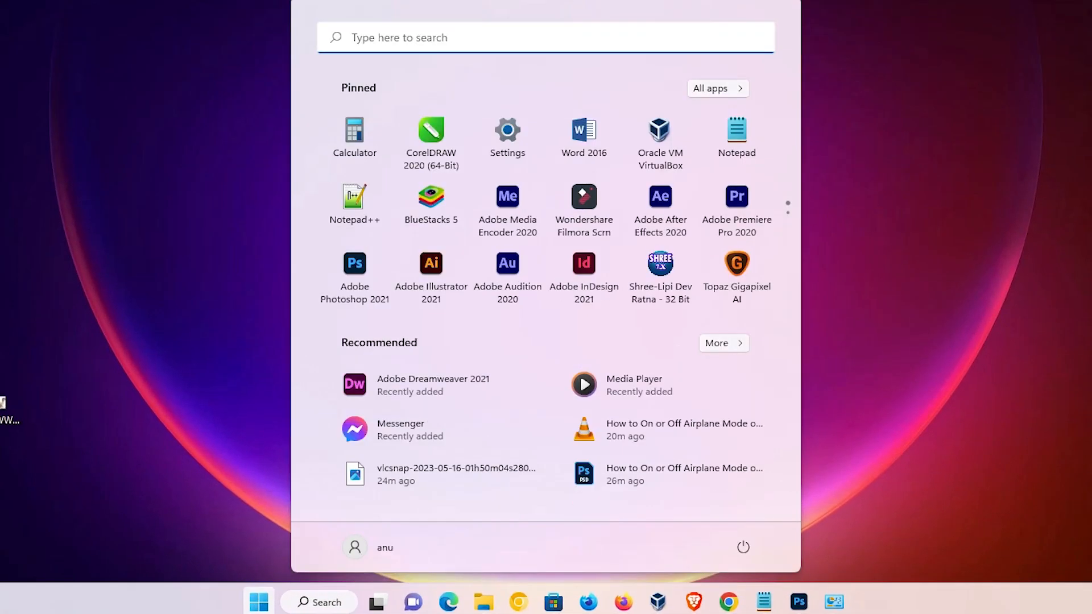
{"action": "type", "text": "settings"}
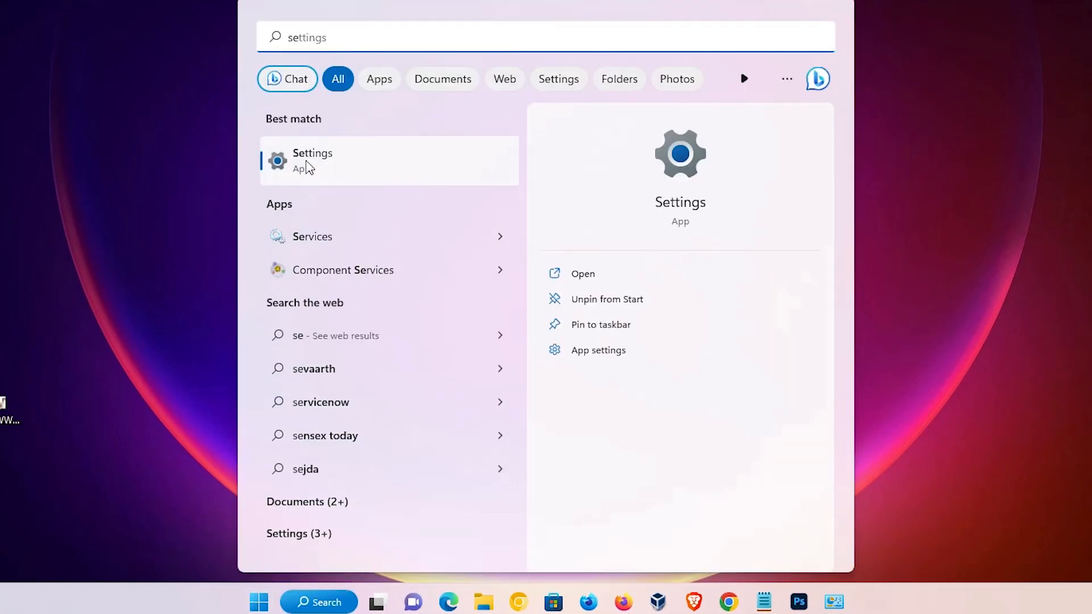
{"action": "left_click", "coordinate": [309, 167]}
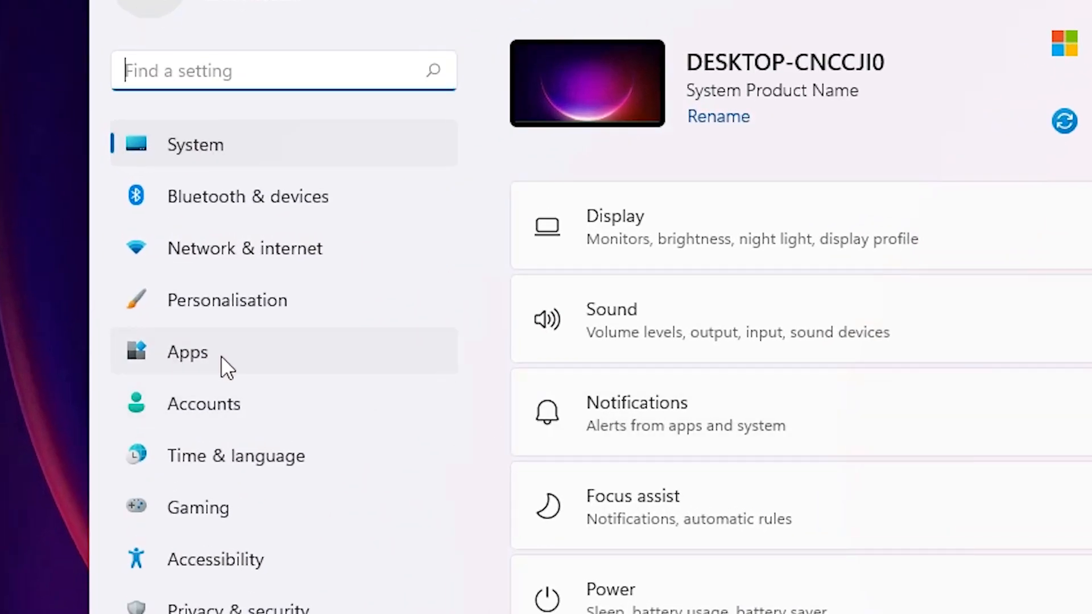
Filter Apps & features to 'snipping' and show Snipping Tool's actions menu.
{"action": "left_click", "coordinate": [221, 355]}
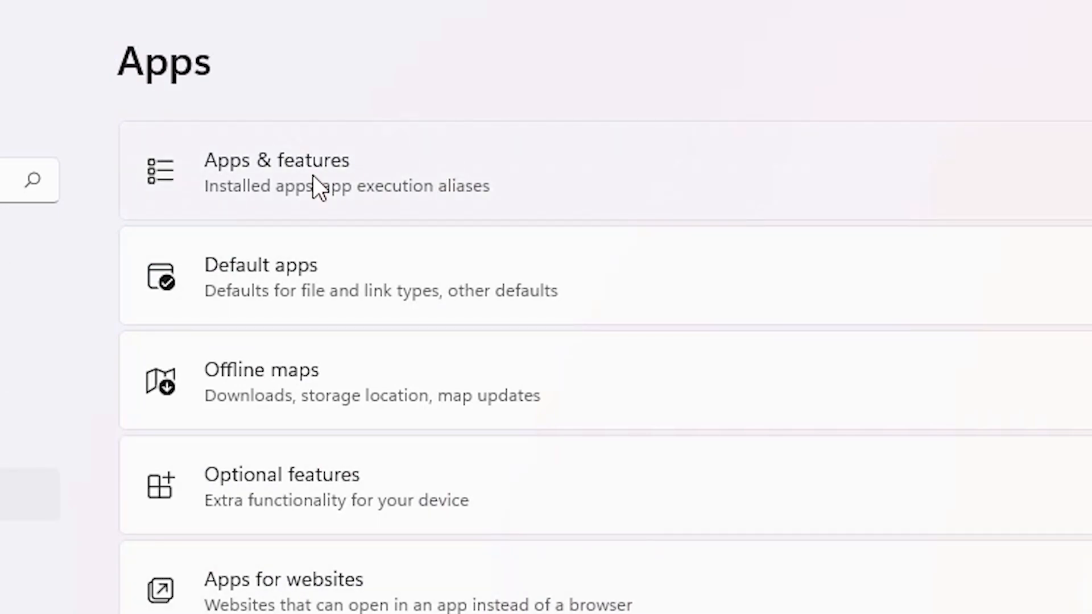
{"action": "left_click", "coordinate": [313, 175]}
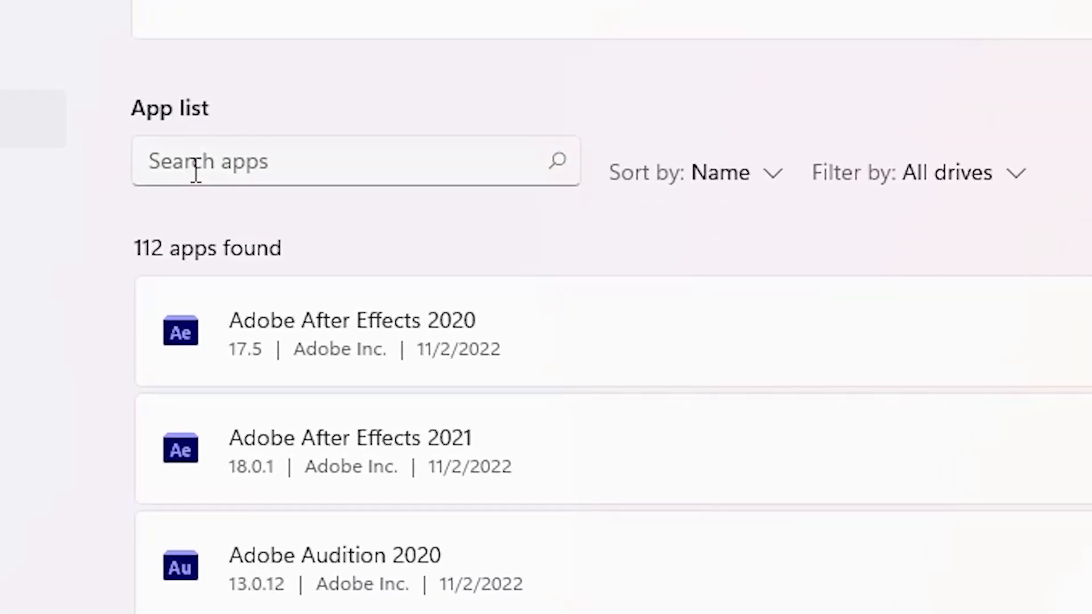
{"action": "left_click", "coordinate": [197, 167]}
{"action": "type", "text": "sn"}
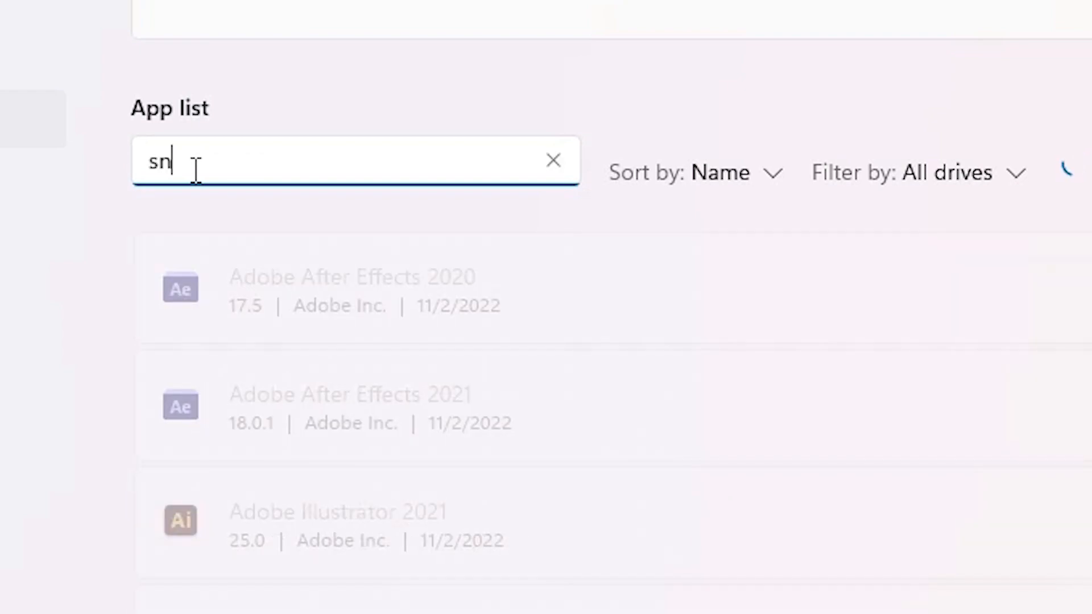
{"action": "type", "text": "ipping"}
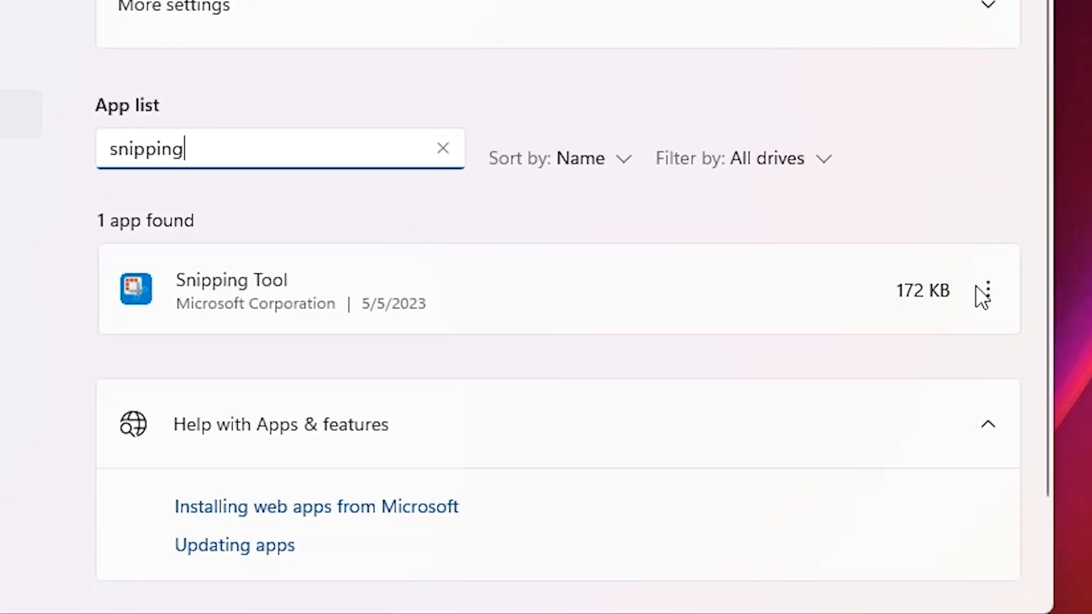
{"action": "left_click", "coordinate": [988, 290]}
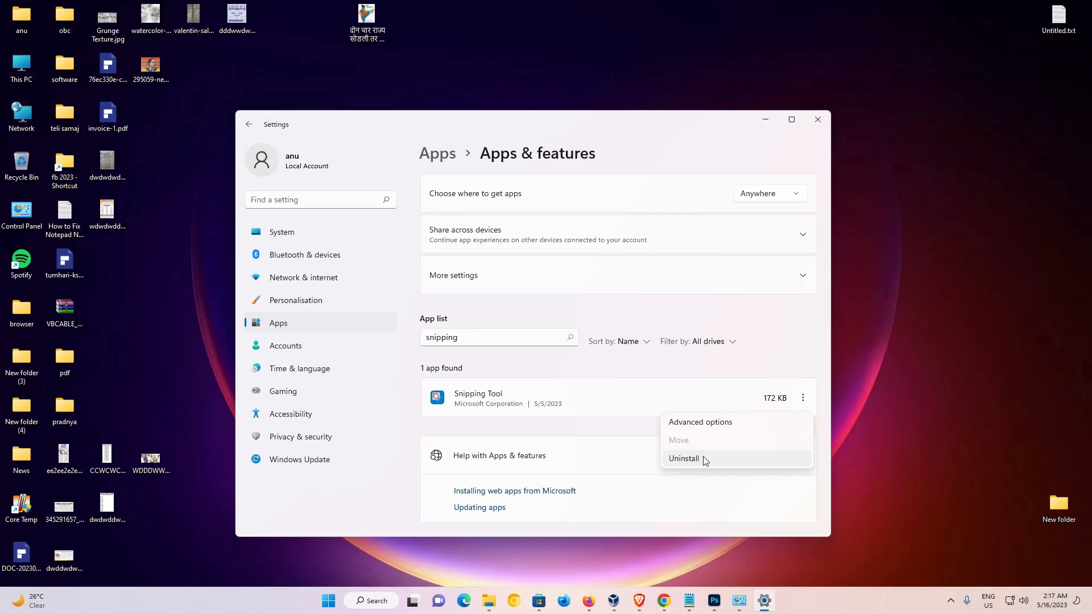
{"action": "left_click", "coordinate": [765, 120]}
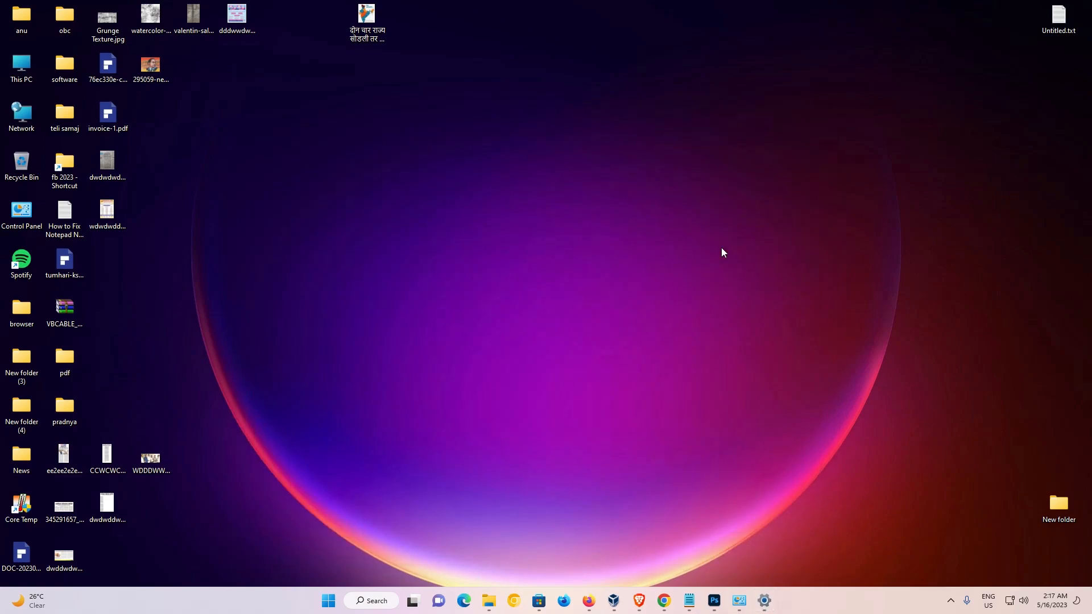